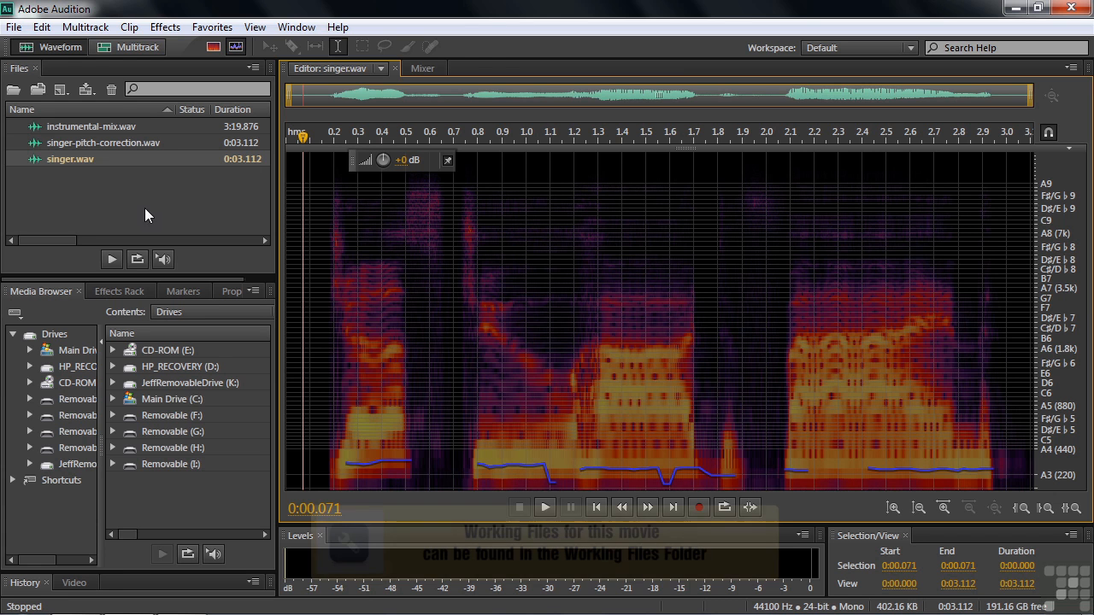
# Step: Browse the audio files in the Working Files music folder "Just Too Hard to Find", and cancel without opening anything
pyautogui.doubleClick(127, 178)
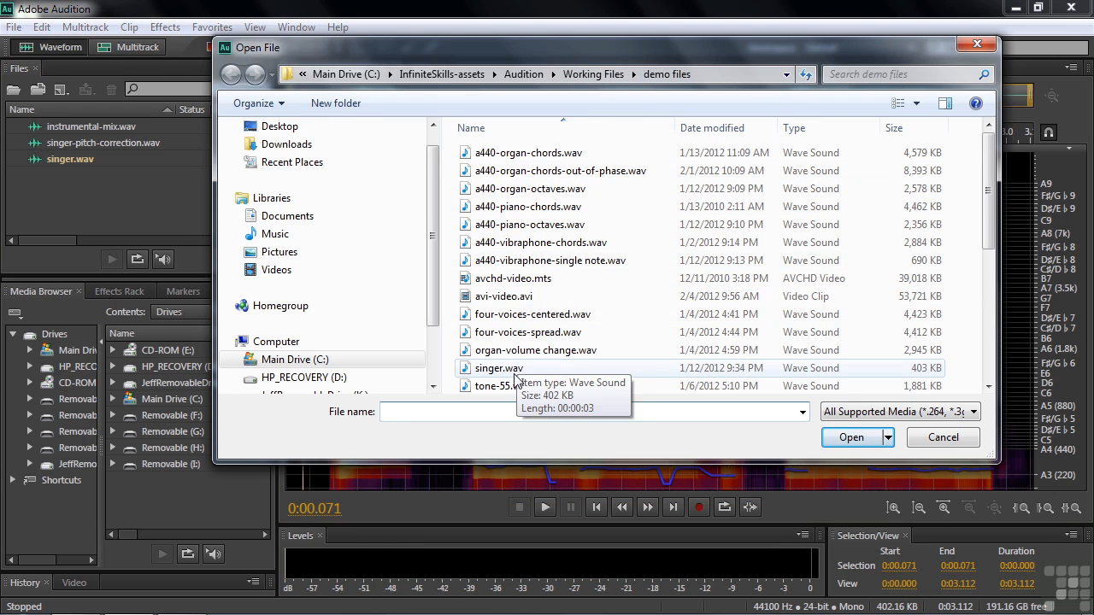
pyautogui.click(594, 75)
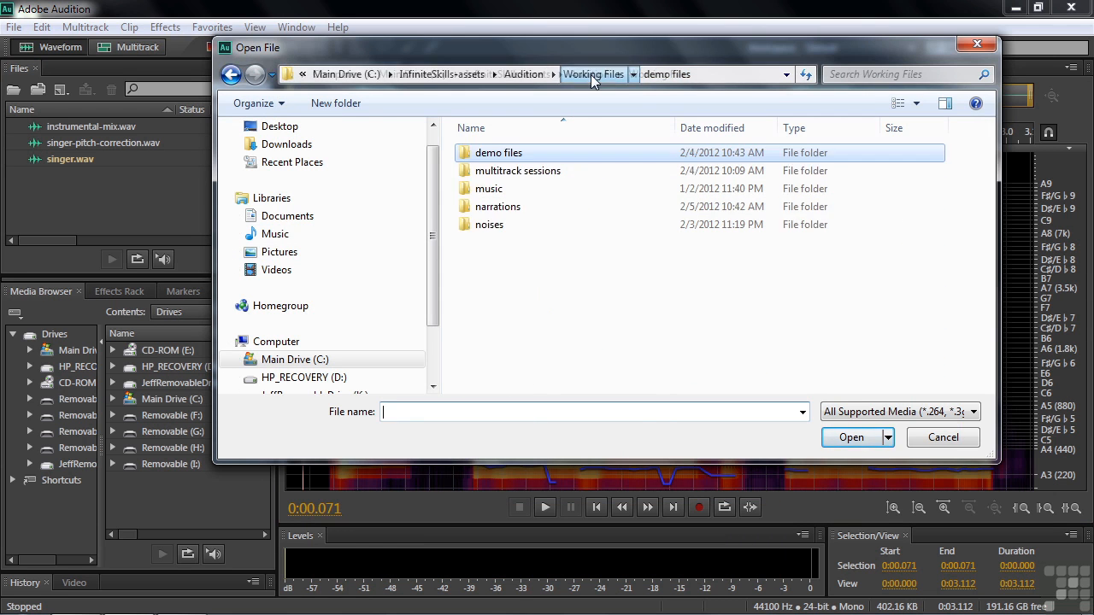
pyautogui.doubleClick(488, 189)
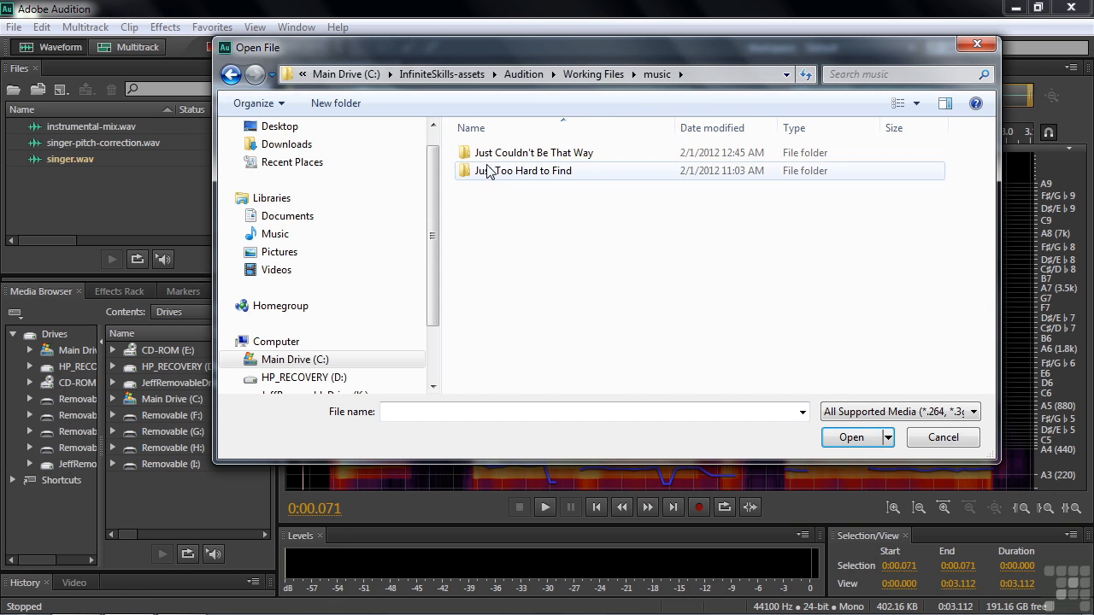
pyautogui.doubleClick(487, 171)
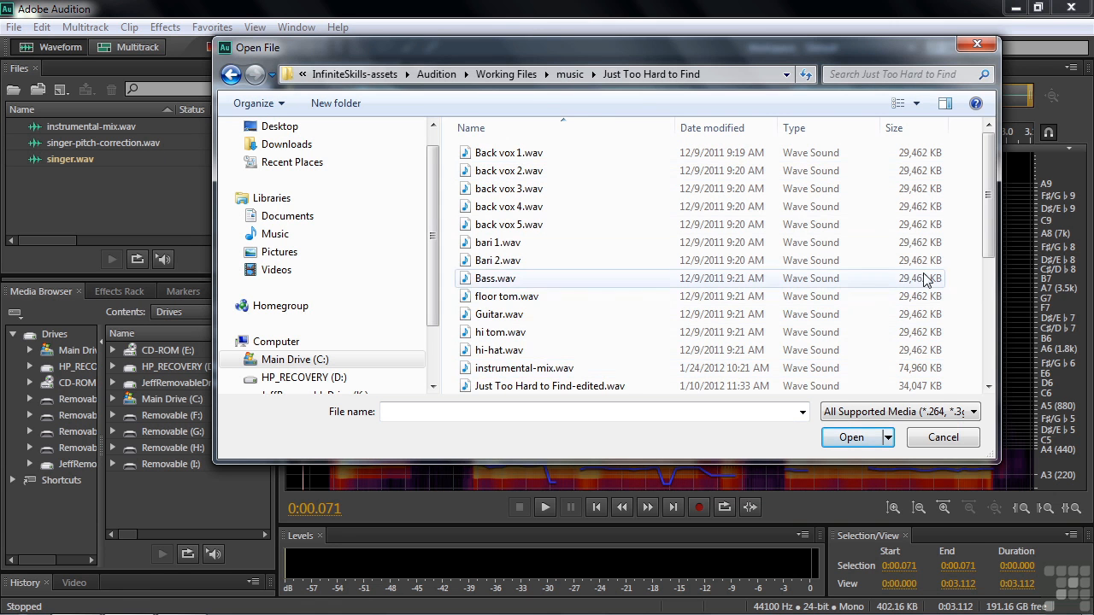
pyautogui.scroll(-4, 983, 248)
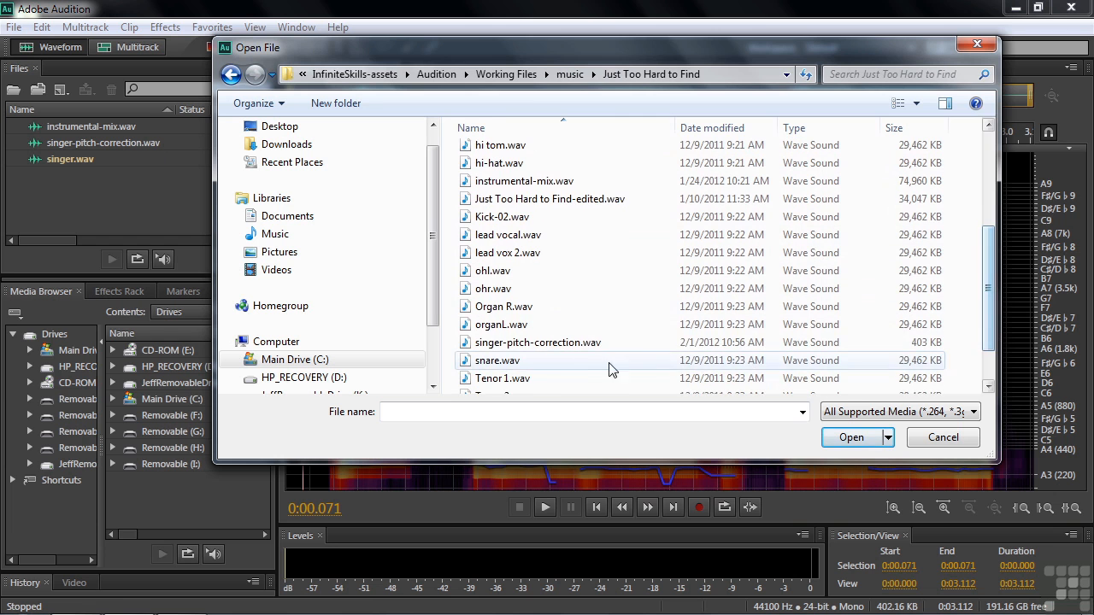
pyautogui.click(942, 438)
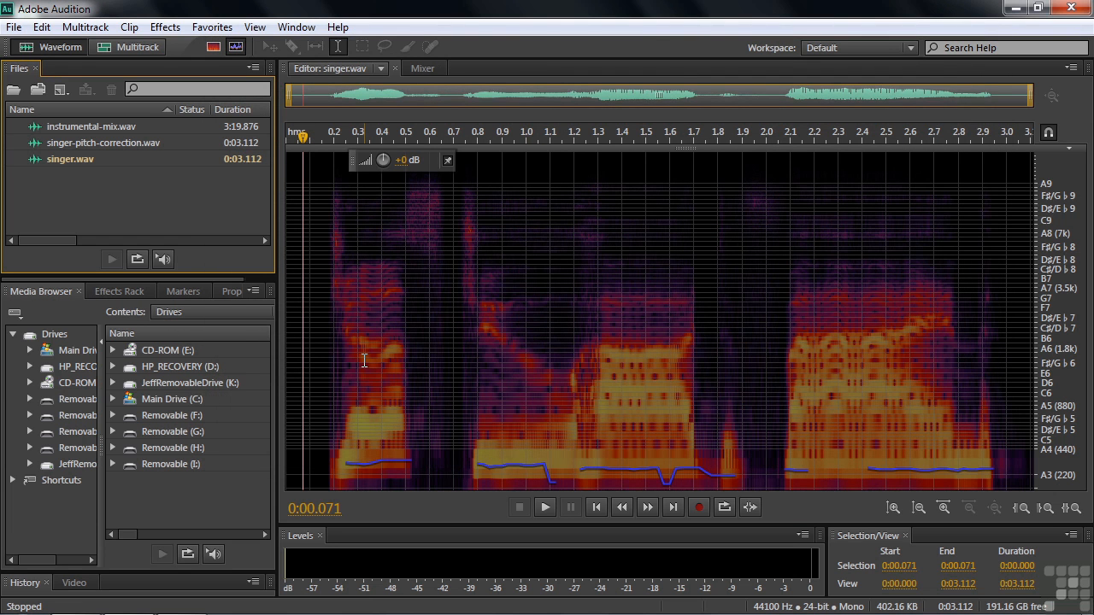
# Step: View singer.wav in the Spectral Frequency Display, and switch back to the Spectral Pitch Display for comparison
pyautogui.click(255, 28)
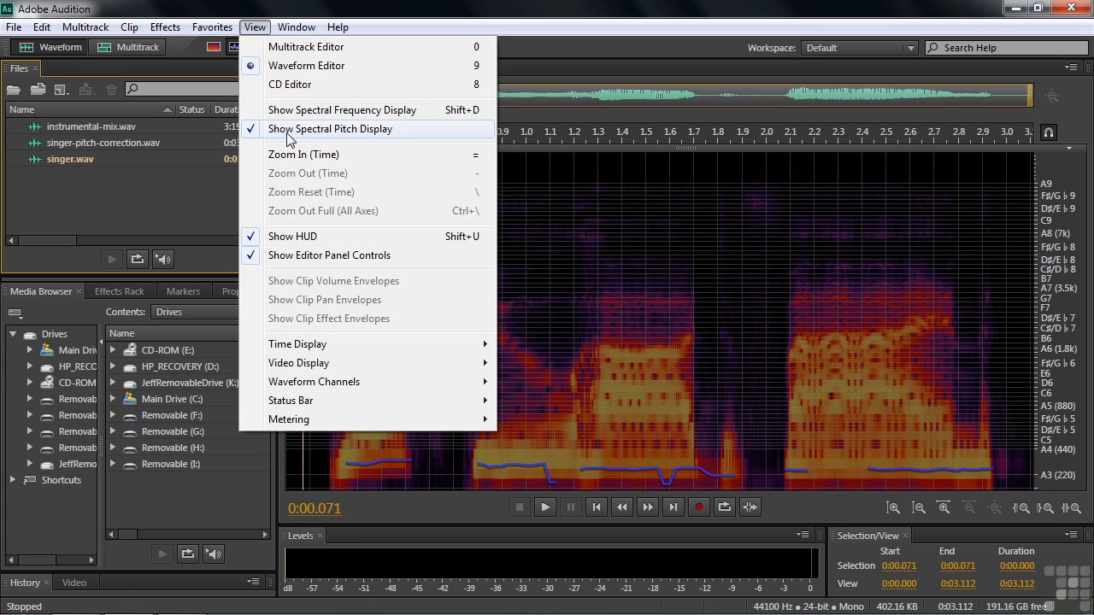
pyautogui.click(366, 25)
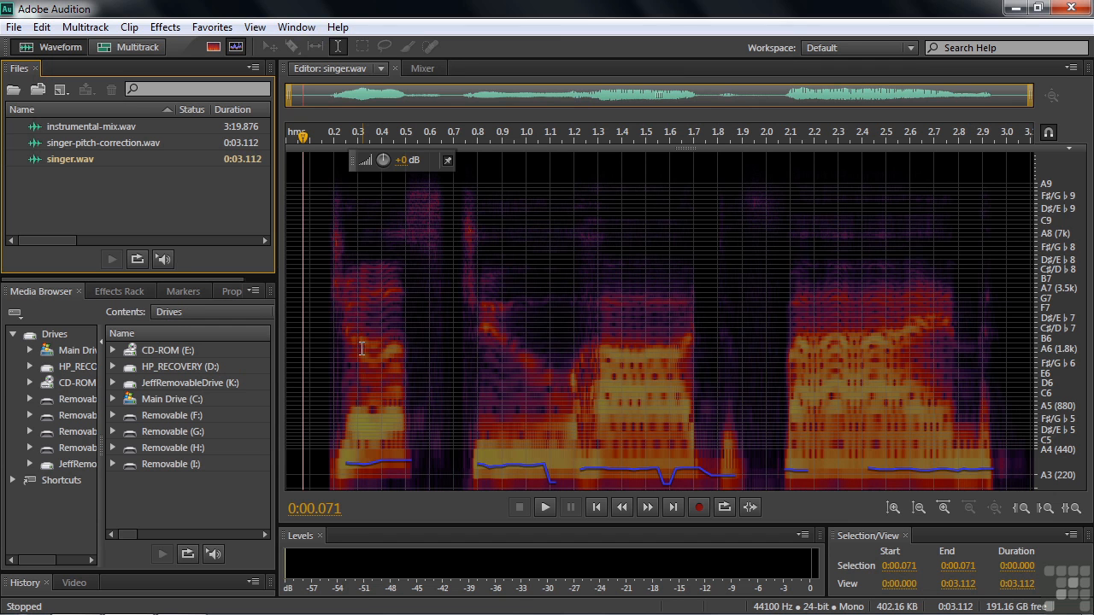
pyautogui.click(208, 50)
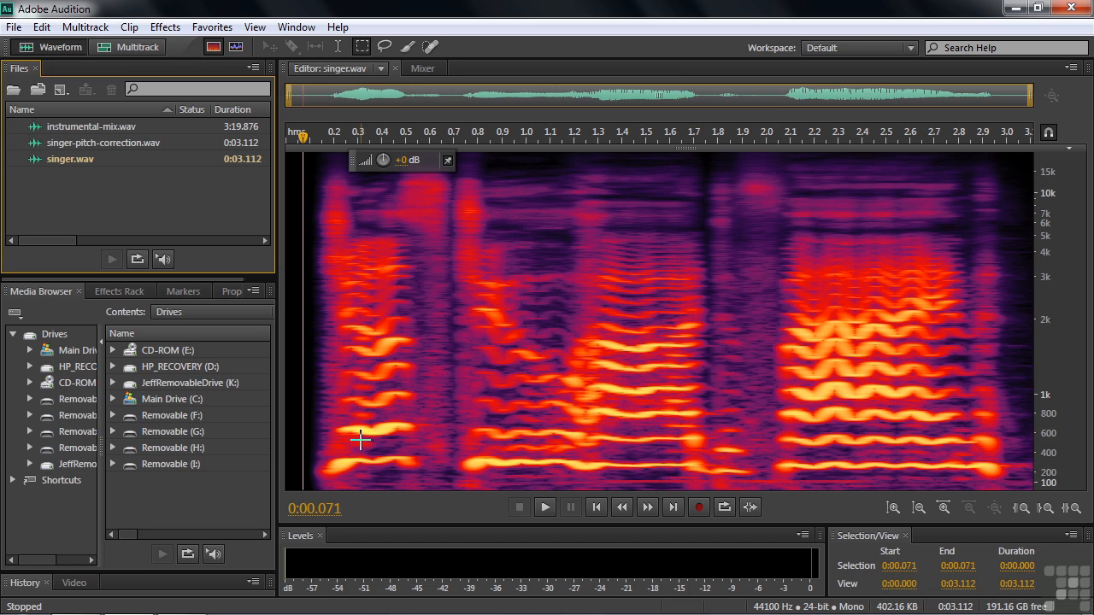
pyautogui.click(236, 47)
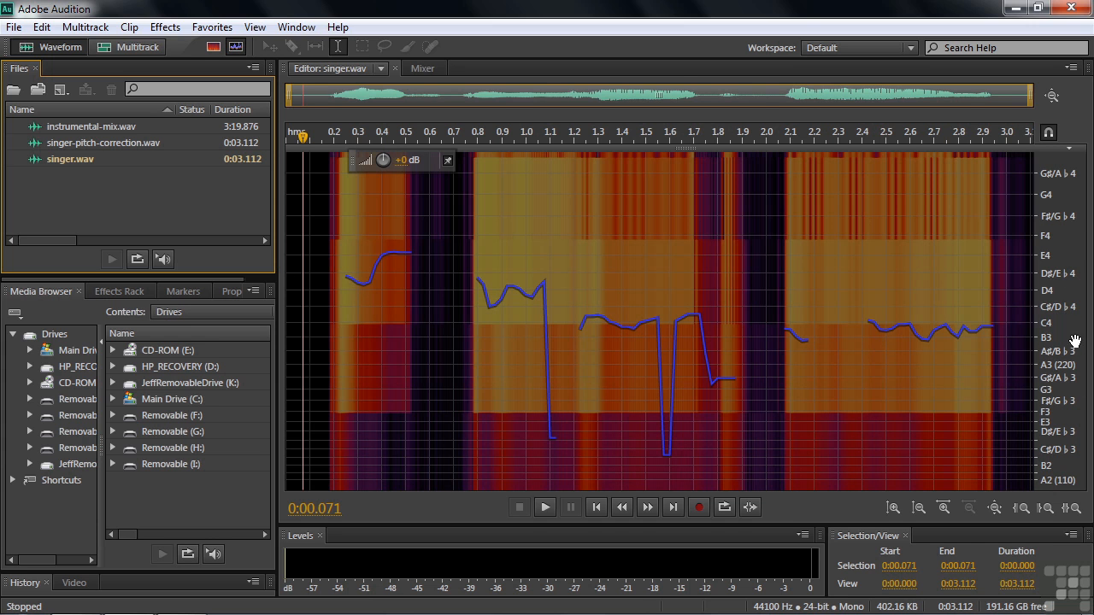
# Step: Reset the frequency zoom of singer.wav's pitch display and play the clip from 0:00.200
pyautogui.rightClick(1067, 289)
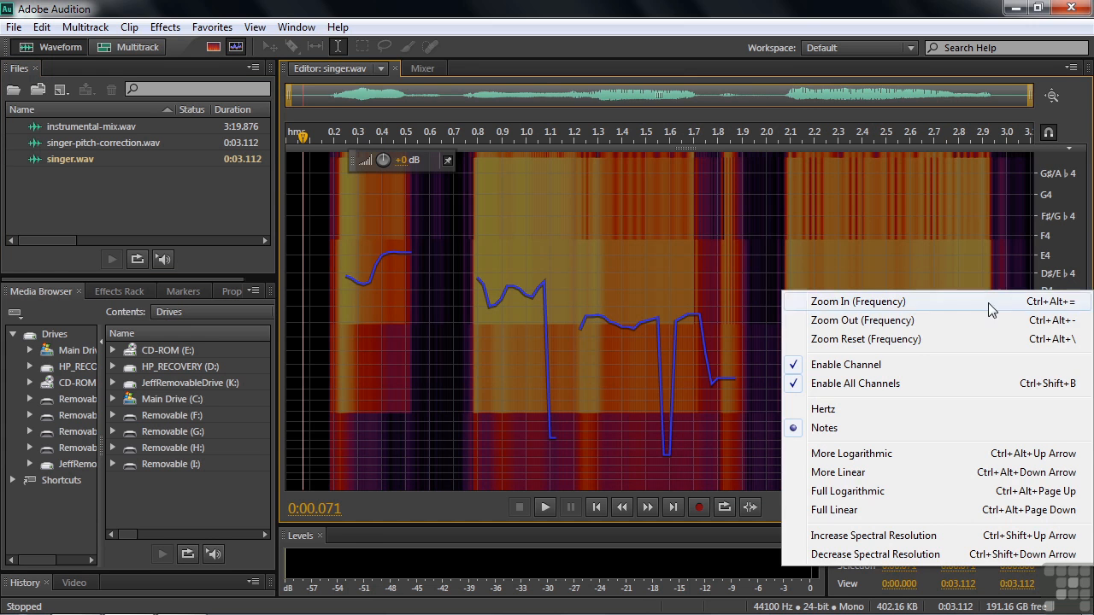
pyautogui.click(859, 339)
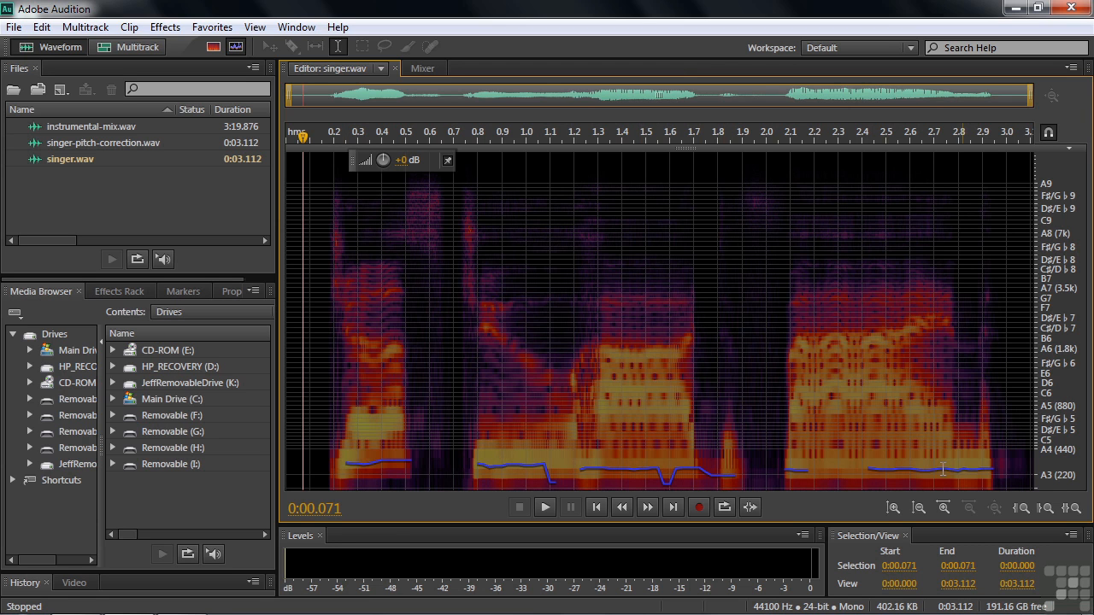
pyautogui.click(333, 462)
pyautogui.press('space')
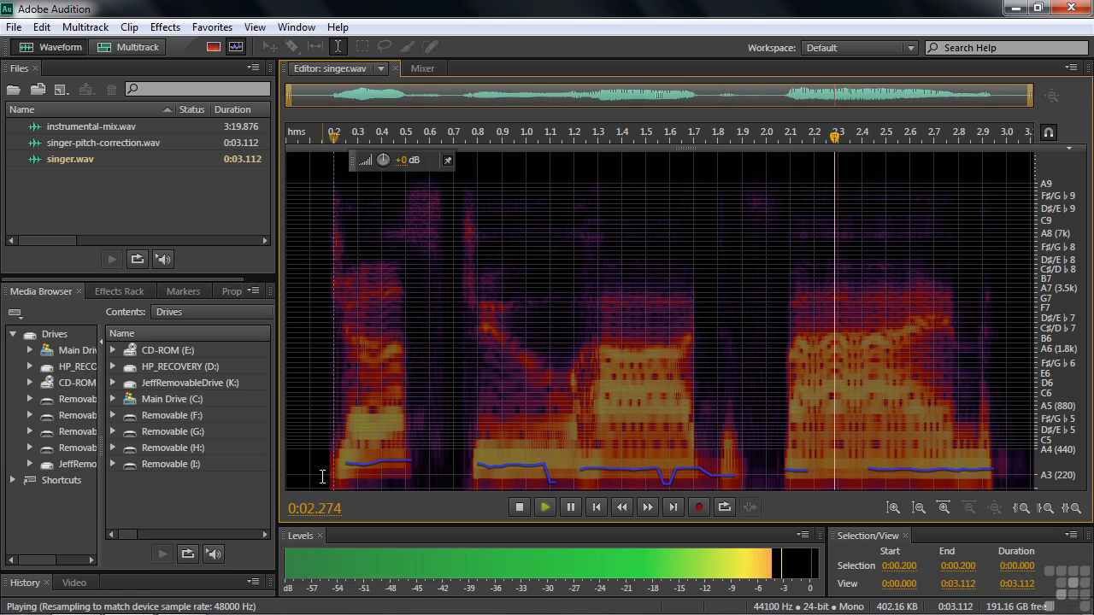
pyautogui.press('space')
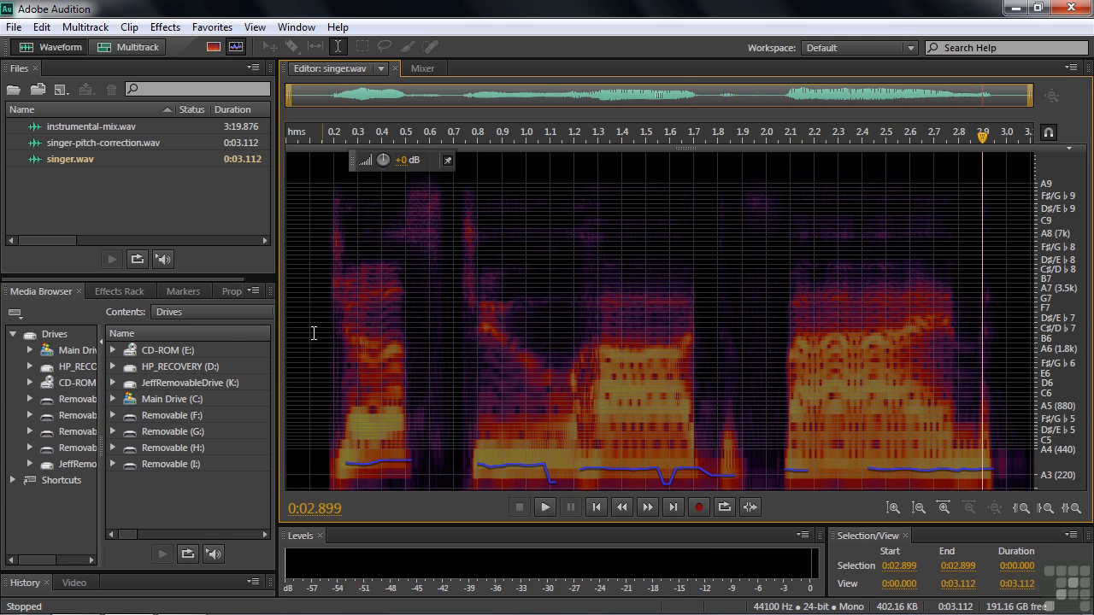
# Step: Examine the spectral pitch display of instrumental-mix.wav, and return to singer.wav
pyautogui.doubleClick(43, 126)
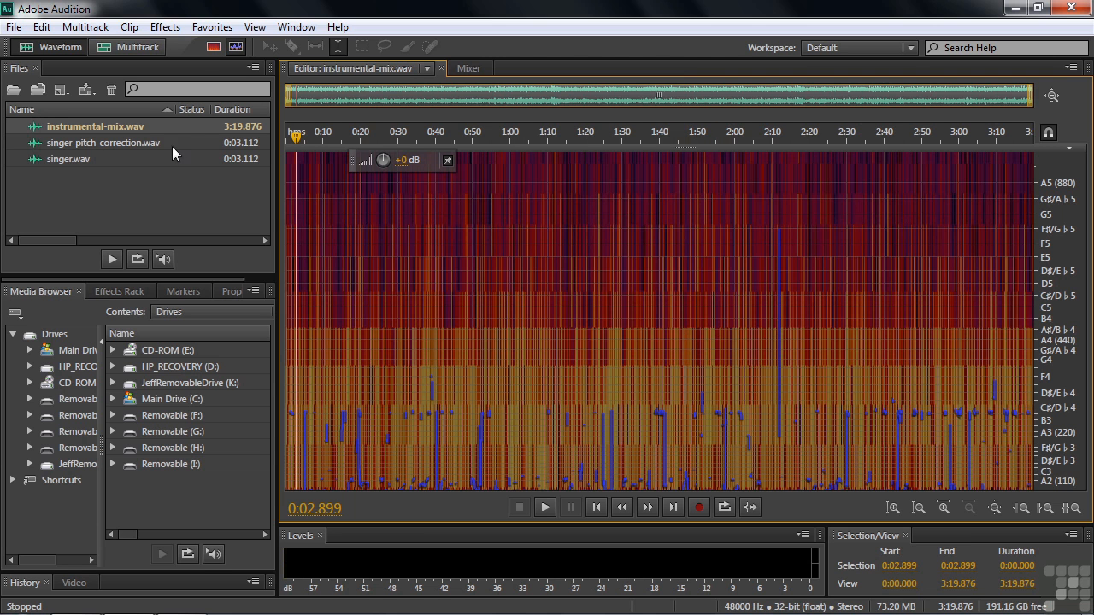
pyautogui.doubleClick(52, 157)
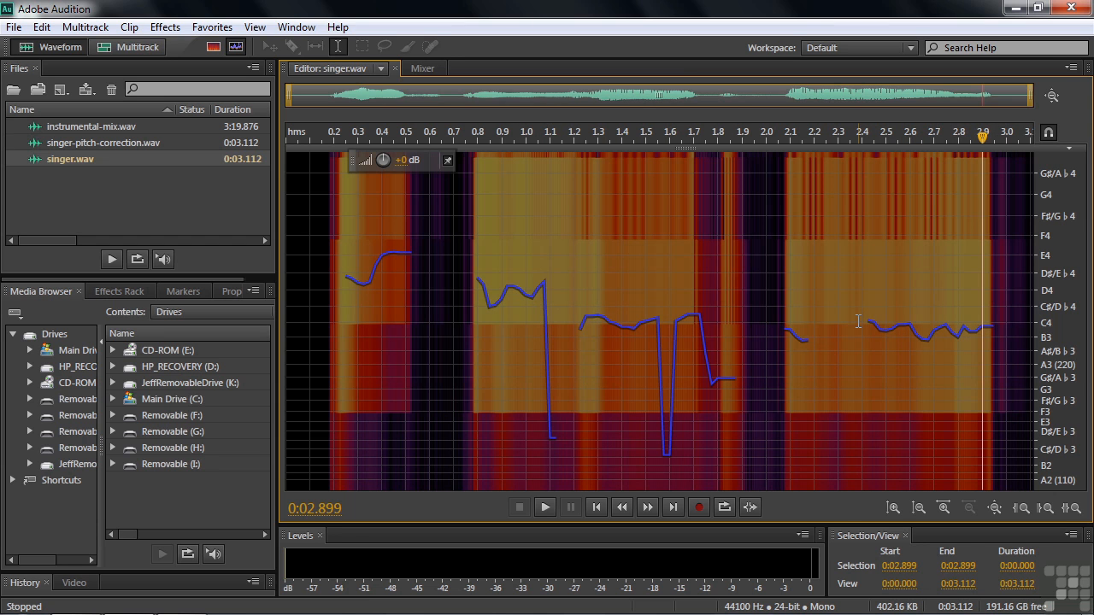
# Step: Show the vertical scale of singer.wav's pitch display in Hertz, and change it back to Notes
pyautogui.rightClick(1063, 323)
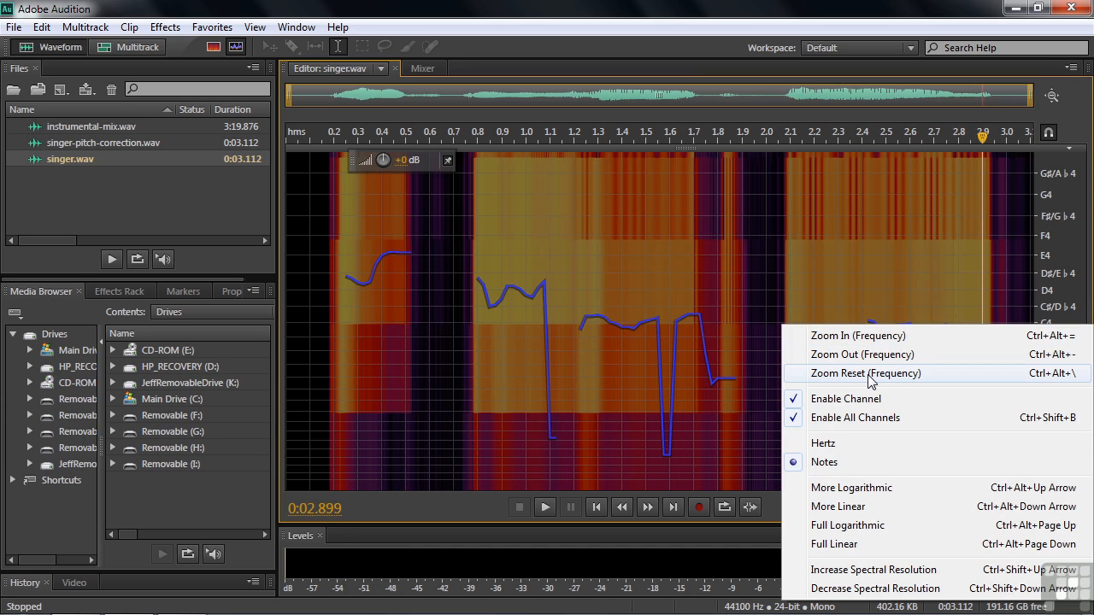
pyautogui.click(825, 445)
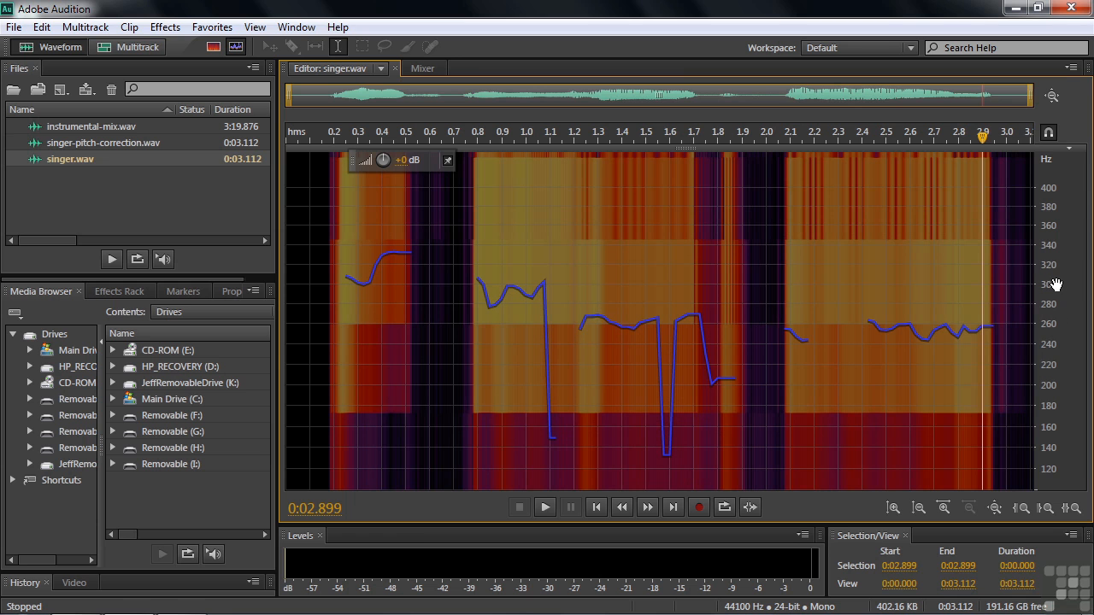
pyautogui.scroll(2, 1065, 189)
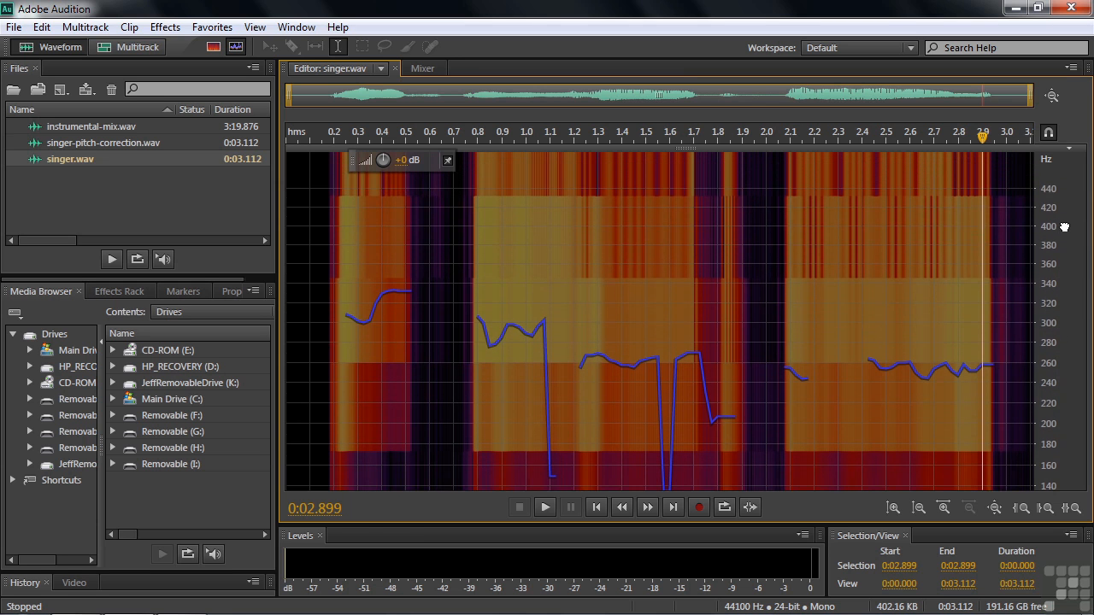
pyautogui.moveTo(1063, 290); pyautogui.dragTo(1064, 219)
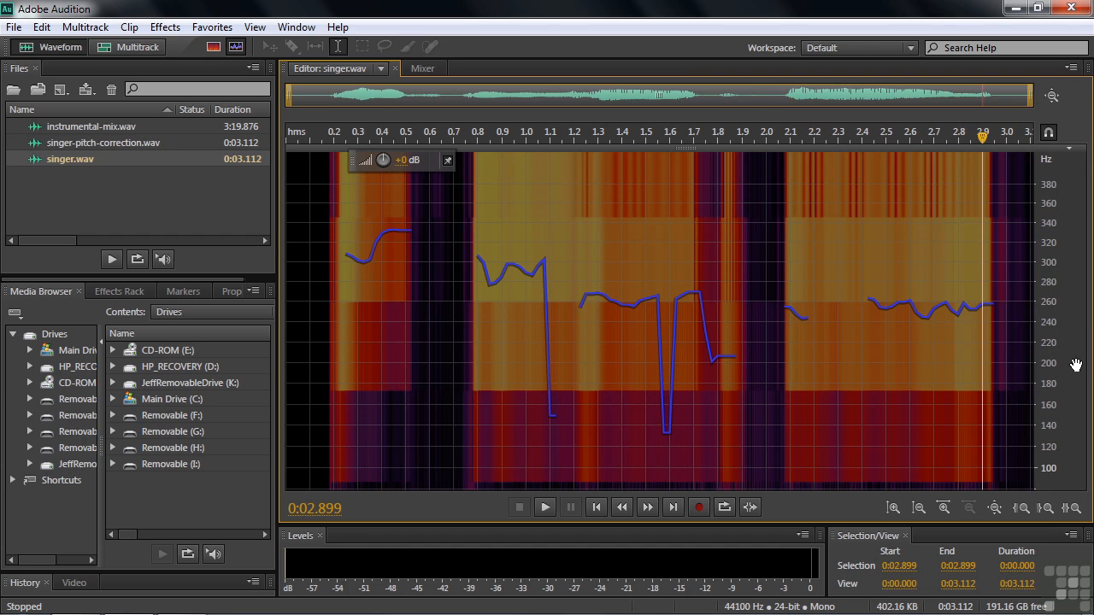
pyautogui.rightClick(1064, 305)
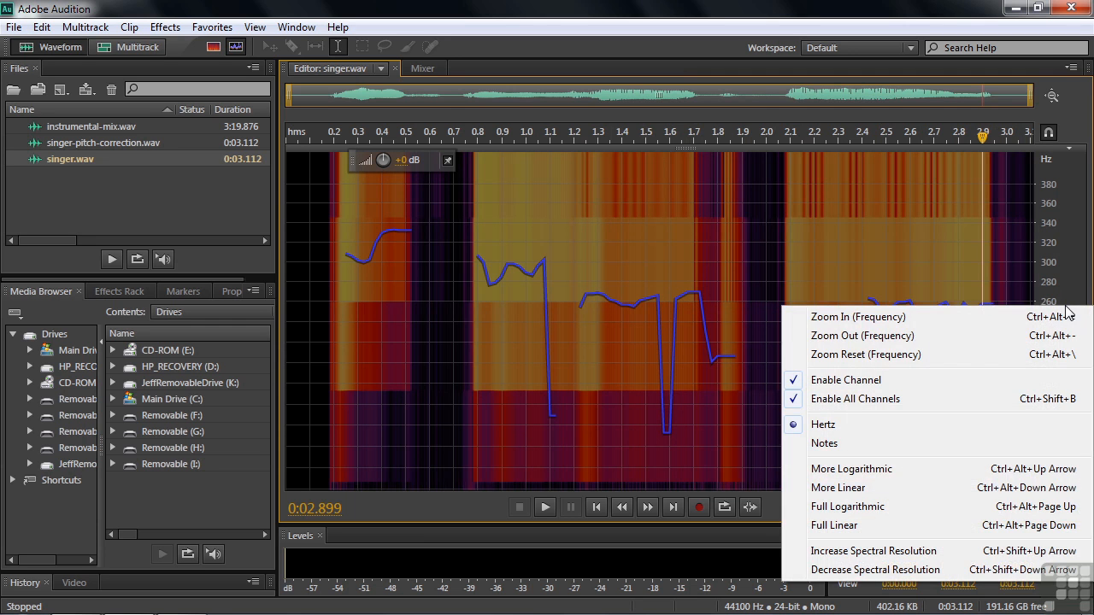
pyautogui.click(835, 443)
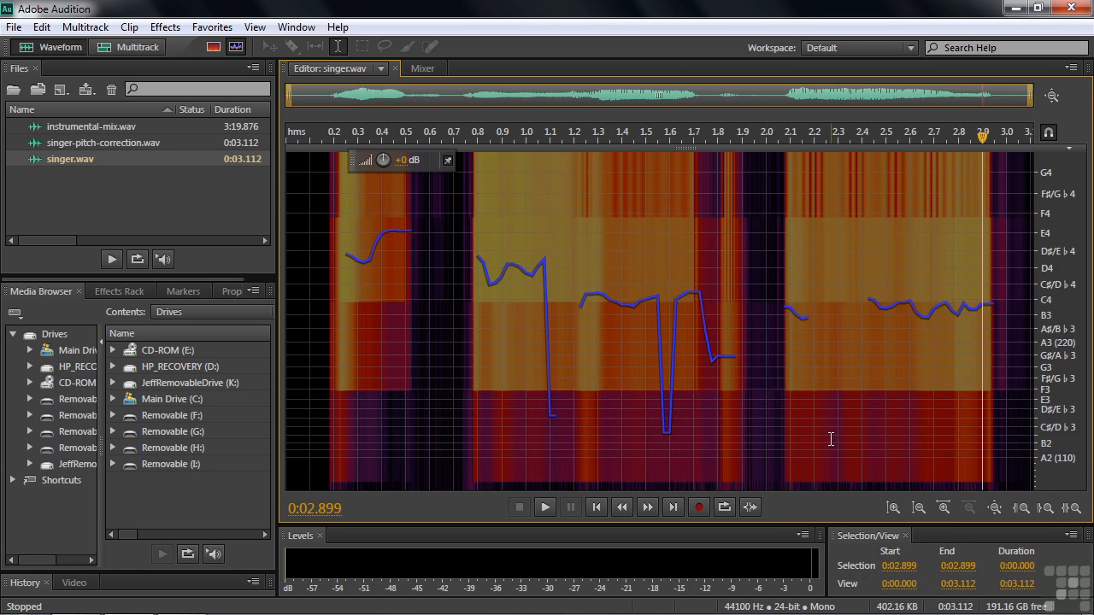
# Step: Try the Notes scale in the Spectral Frequency Display, restore Hertz, and return to the Spectral Pitch Display
pyautogui.click(214, 48)
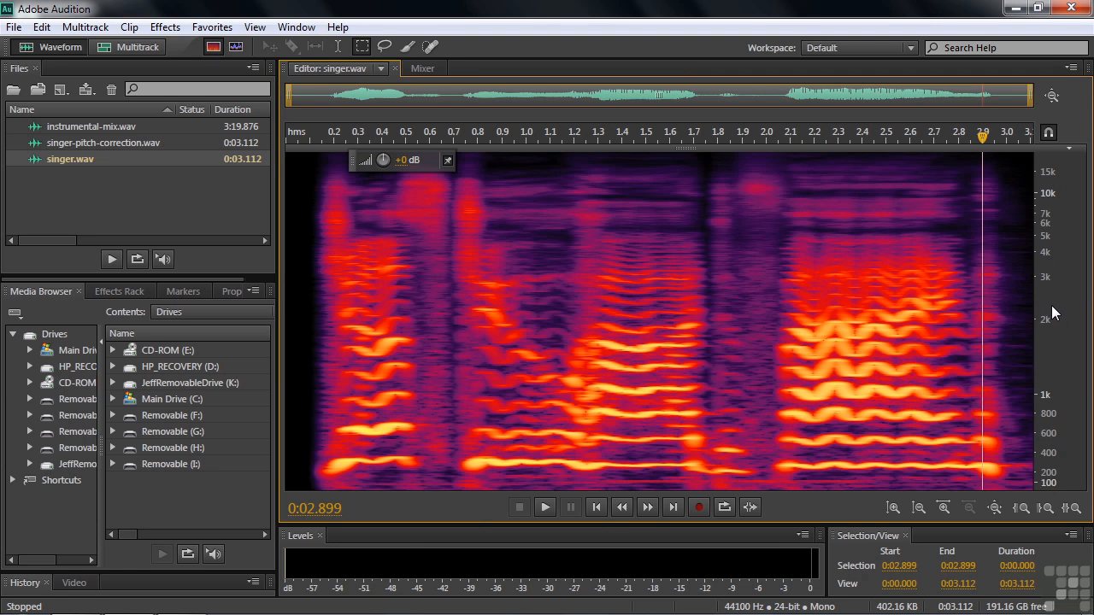
pyautogui.rightClick(1051, 313)
pyautogui.click(825, 444)
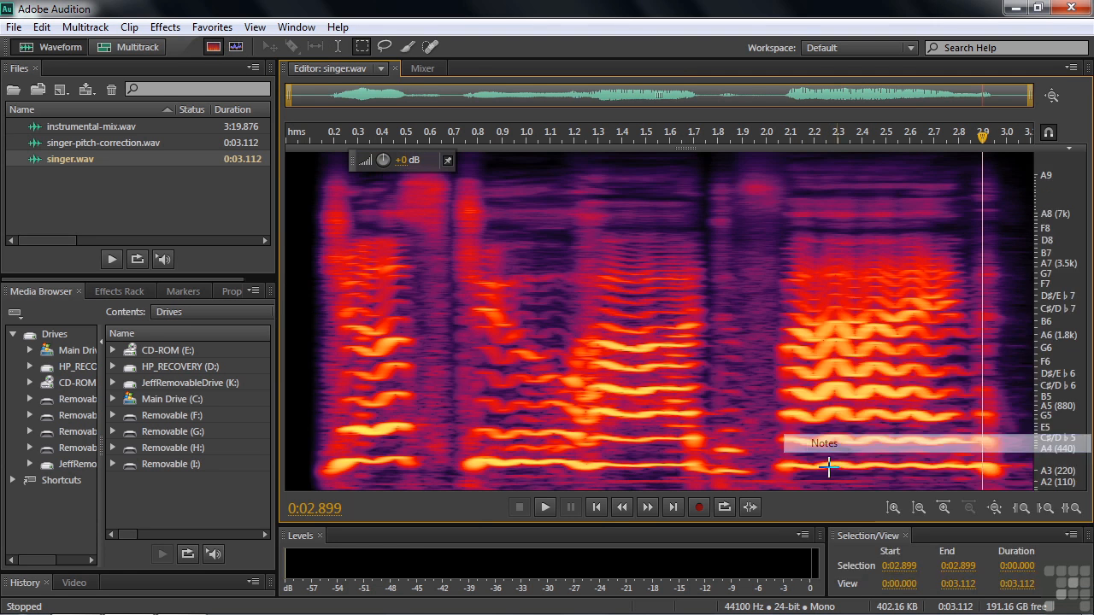
pyautogui.rightClick(1069, 352)
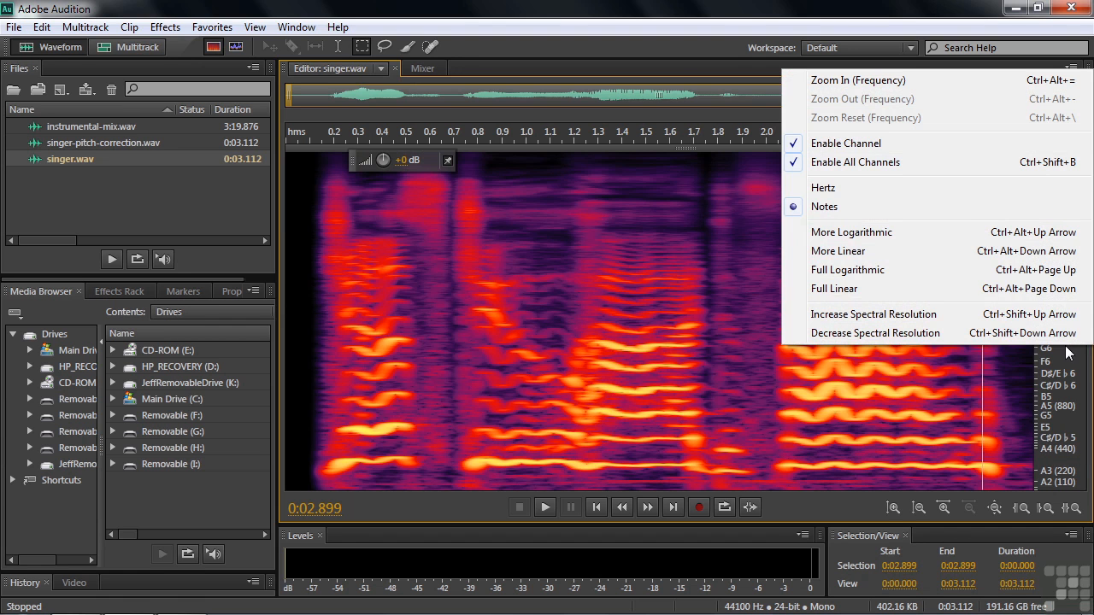
pyautogui.click(849, 188)
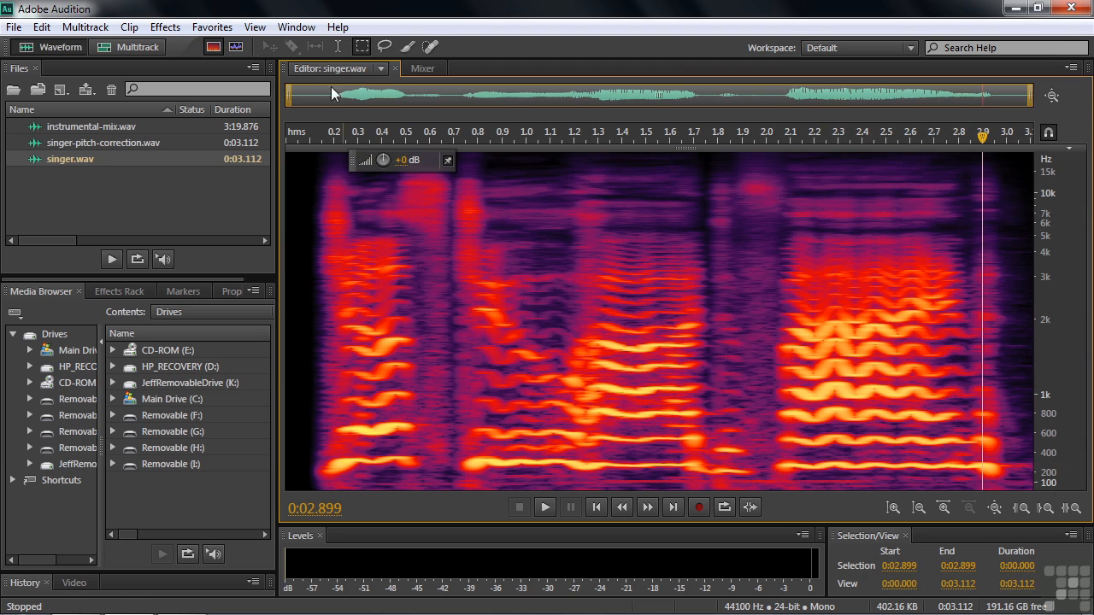
pyautogui.click(237, 47)
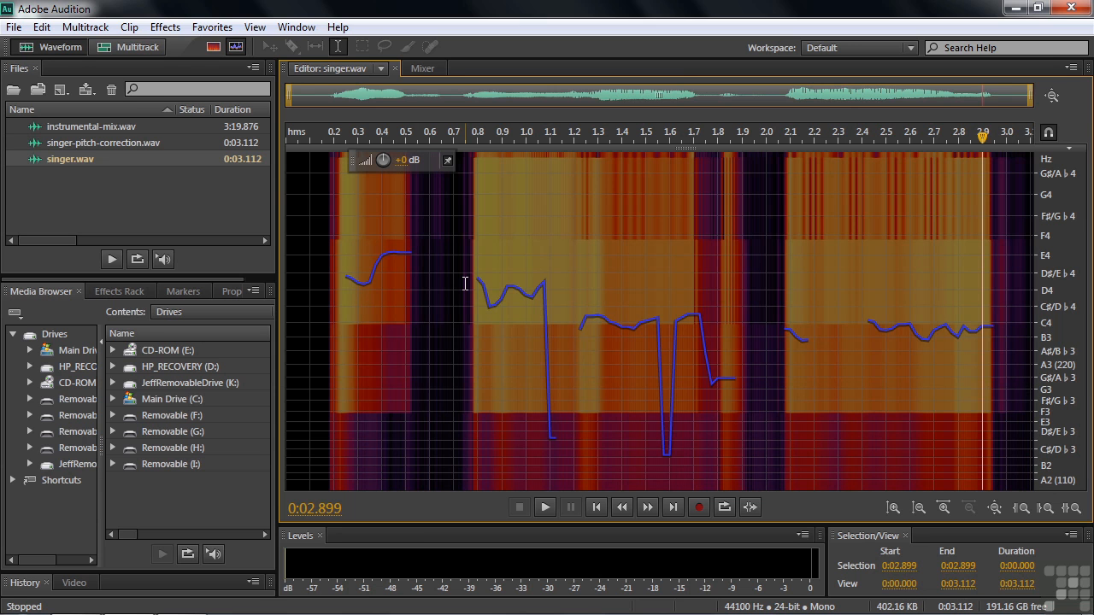
# Step: Open singer-pitch-correction.wav in the editor and play it from 0:00.128
pyautogui.doubleClick(53, 145)
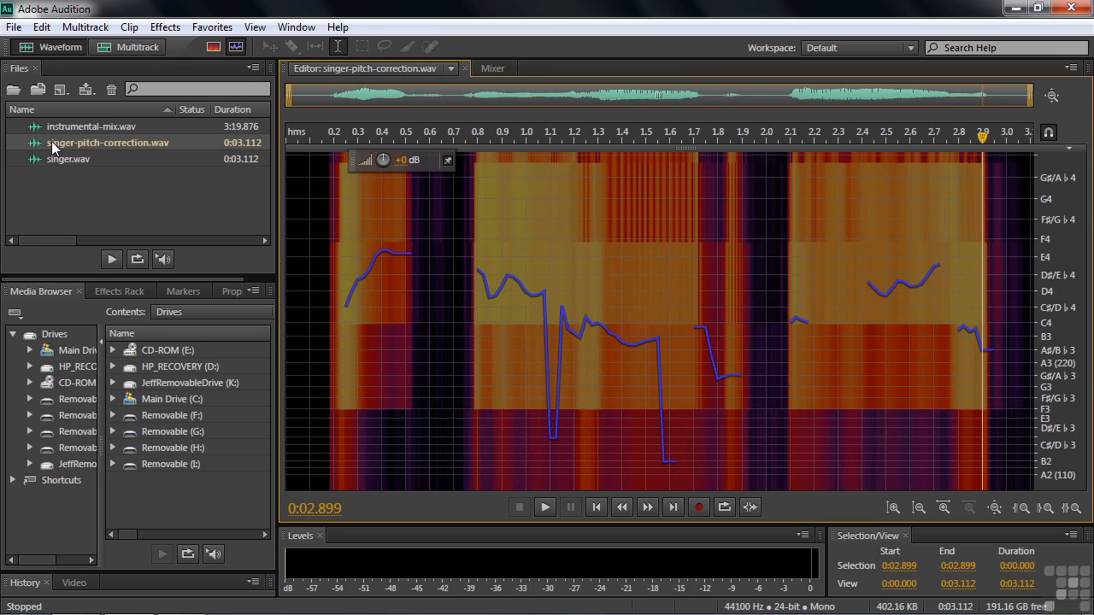
pyautogui.click(316, 298)
pyautogui.press('space')
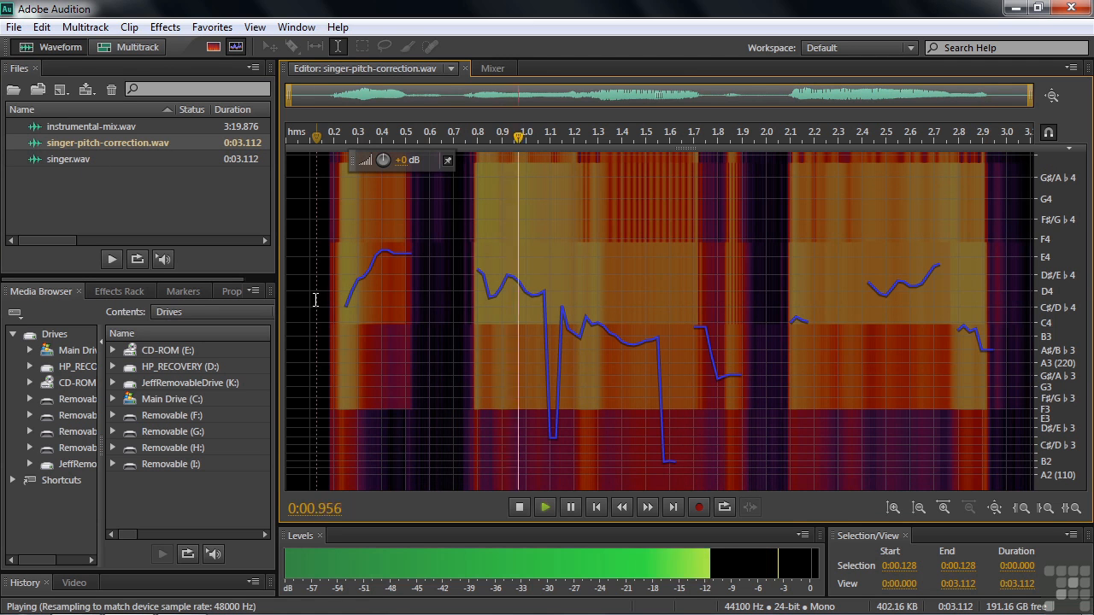
pyautogui.press('space')
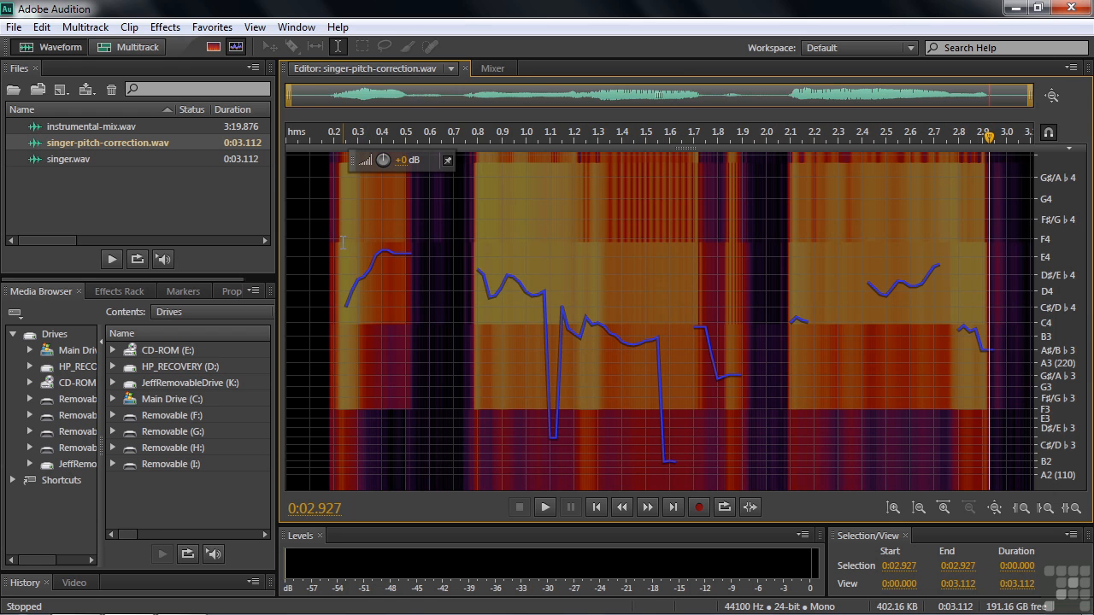
# Step: Open the Manual Pitch Correction effect and enlarge the waveform area above the spectral pitch display
pyautogui.click(165, 26)
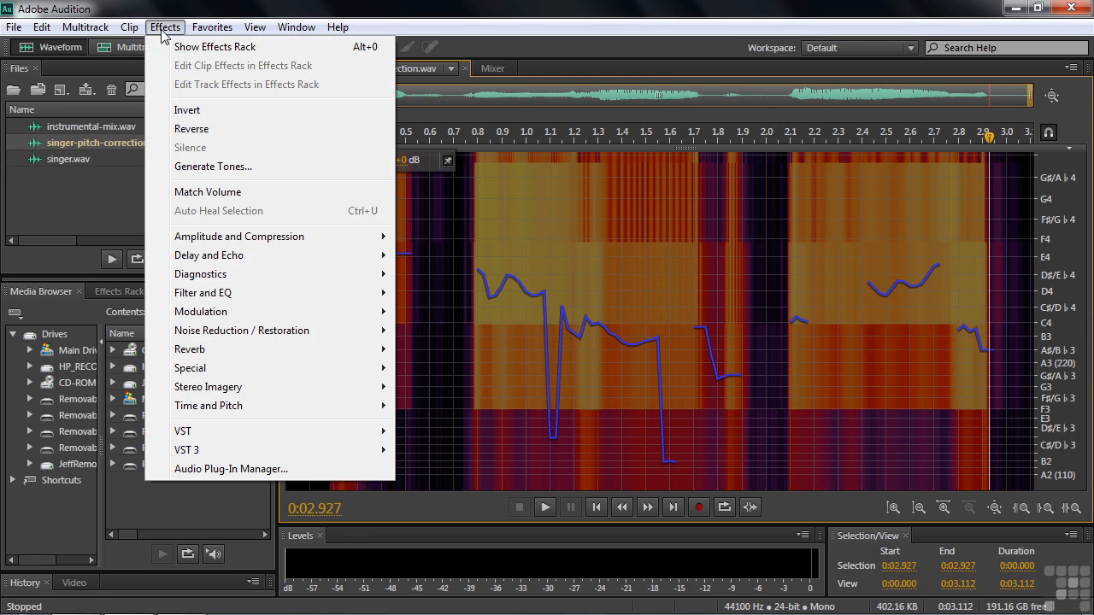
pyautogui.moveTo(228, 406)
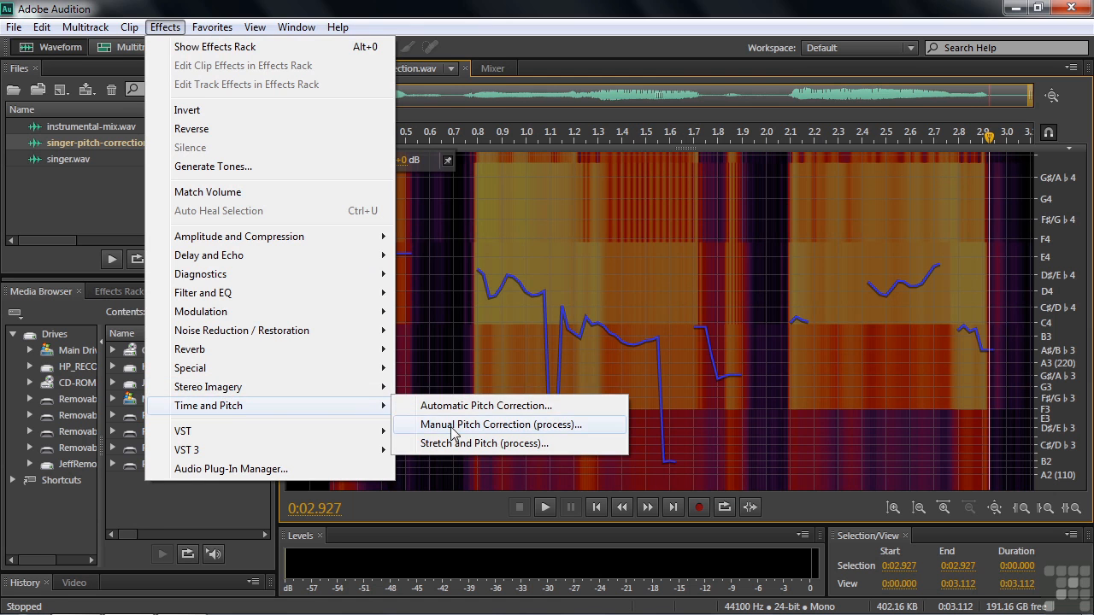
pyautogui.click(499, 432)
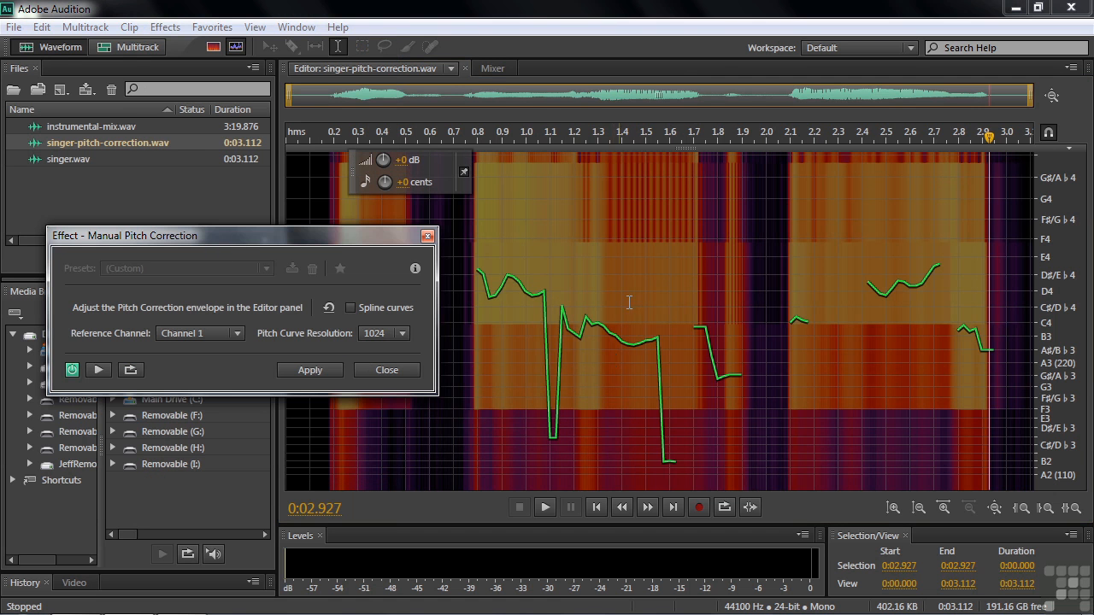
pyautogui.moveTo(684, 149); pyautogui.dragTo(684, 246)
# Step: Add pitch envelope keyframes that ramp up from about 0.8 s to 1.6 s, hold until about 2.0 s, and return to the centre line
pyautogui.moveTo(708, 196)
pyautogui.mouseDown()
pyautogui.moveTo(704, 162)
pyautogui.moveTo(705, 194)
pyautogui.mouseUp()
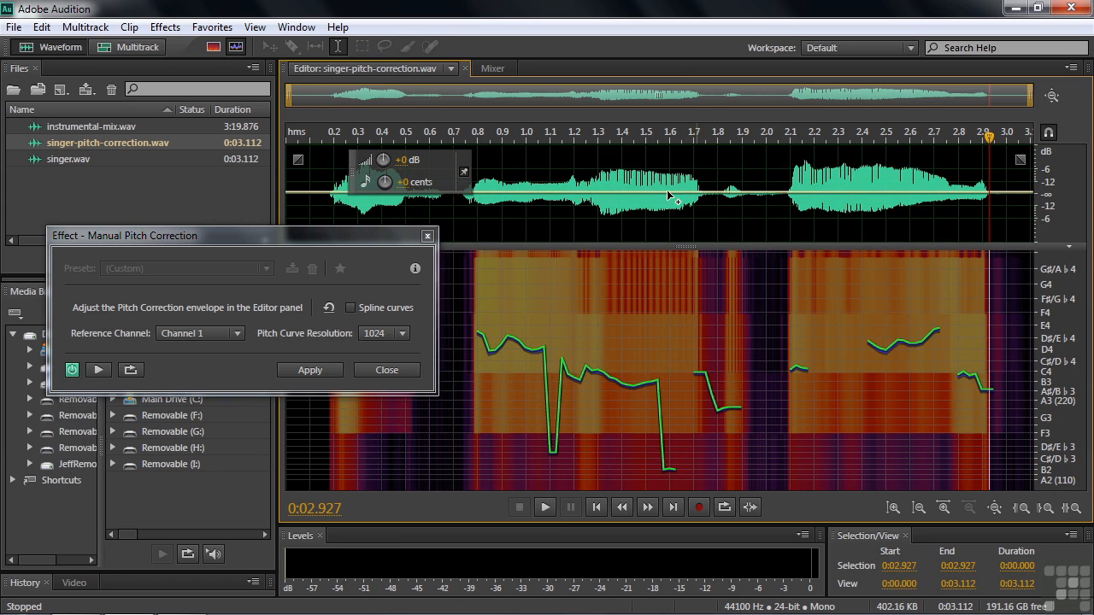
pyautogui.click(479, 194)
pyautogui.moveTo(671, 194); pyautogui.dragTo(671, 162)
pyautogui.click(765, 160)
pyautogui.moveTo(774, 161); pyautogui.dragTo(777, 196)
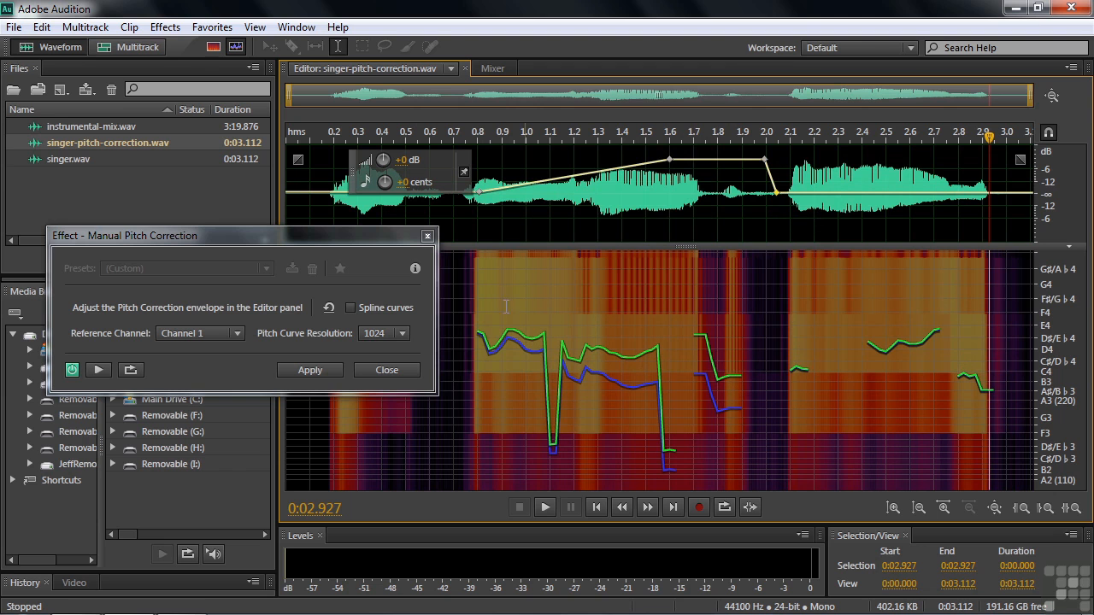